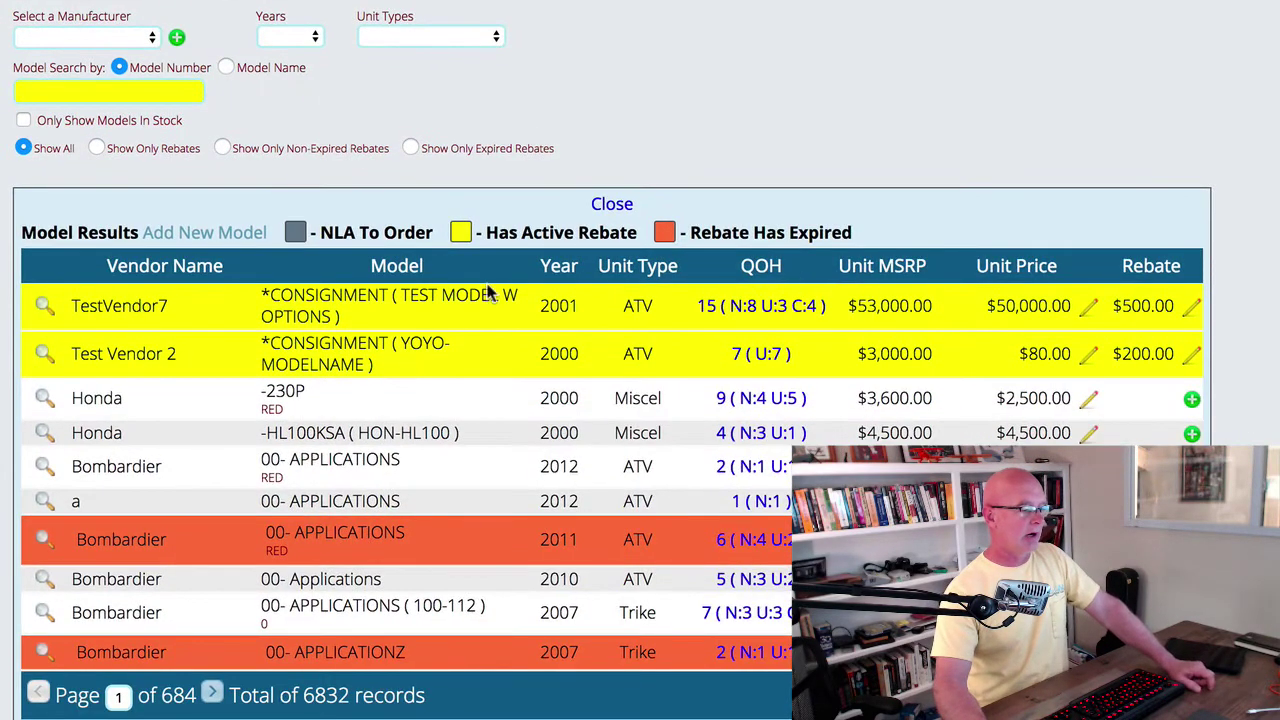
Filter the models to Honda (American Honda Motor Corporation), listing 157 records across 16 pages
left_click(78, 38)
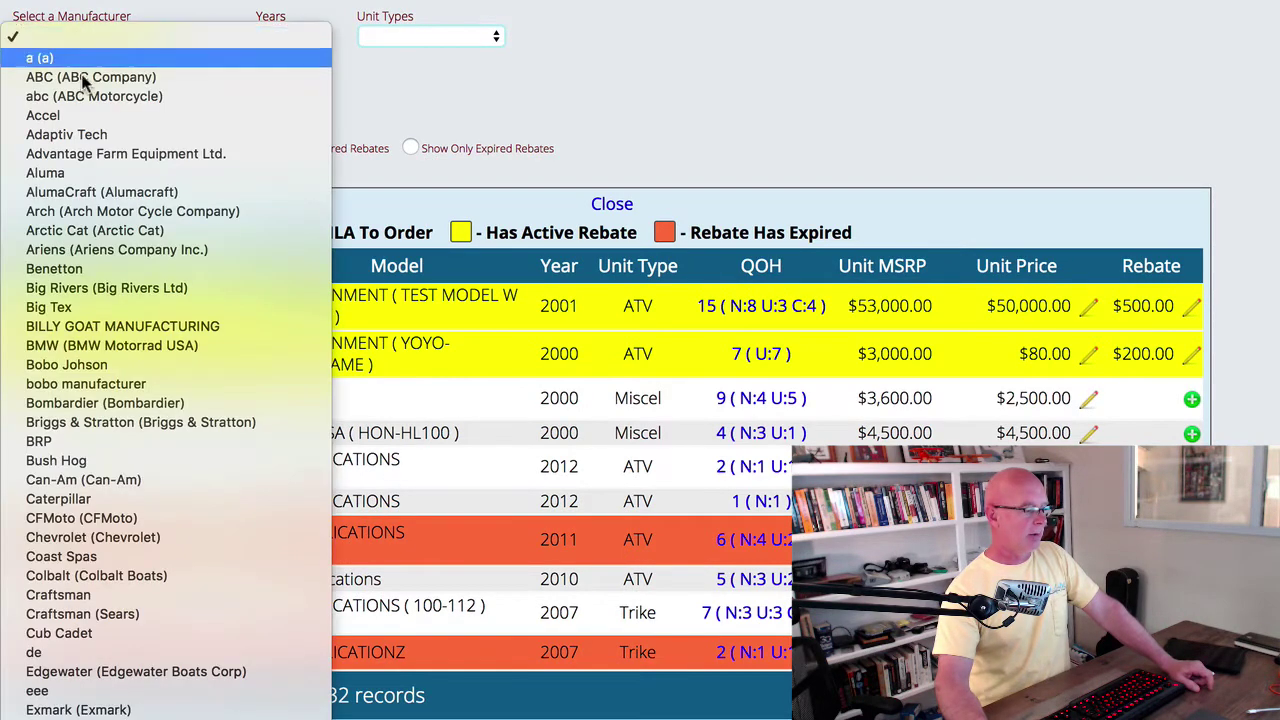
scroll(163, 650, "down", 5)
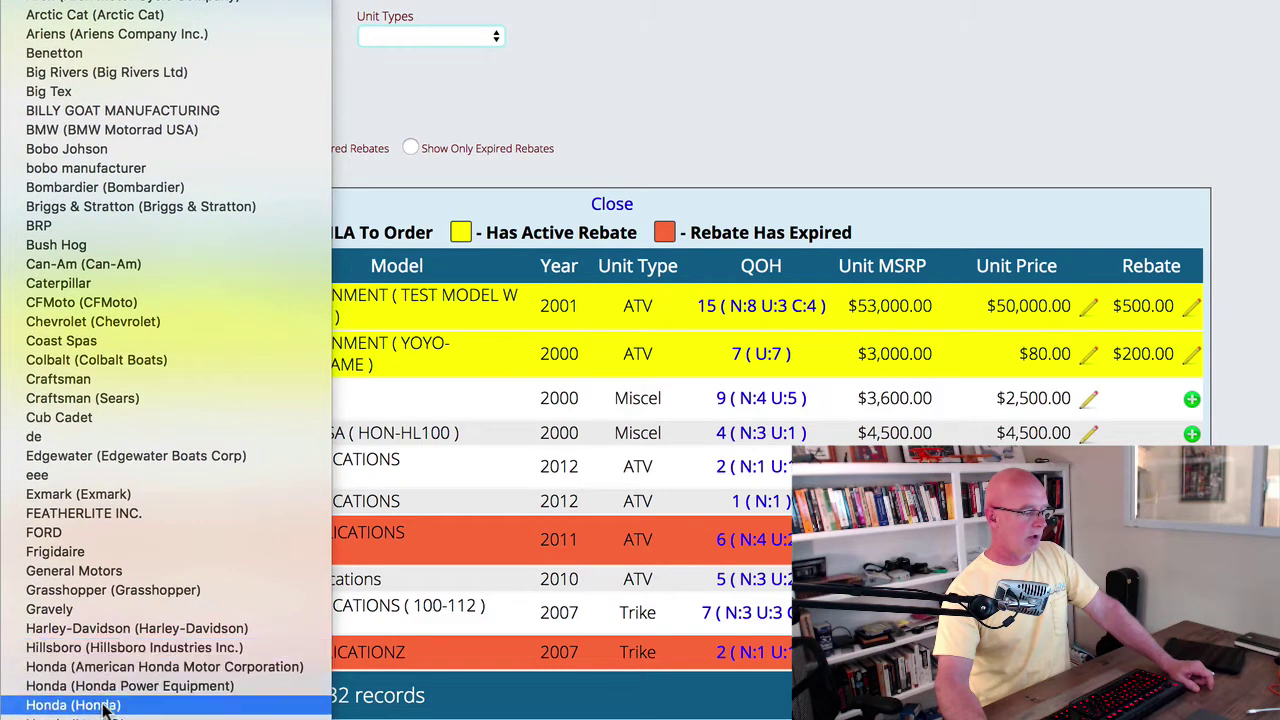
left_click(122, 705)
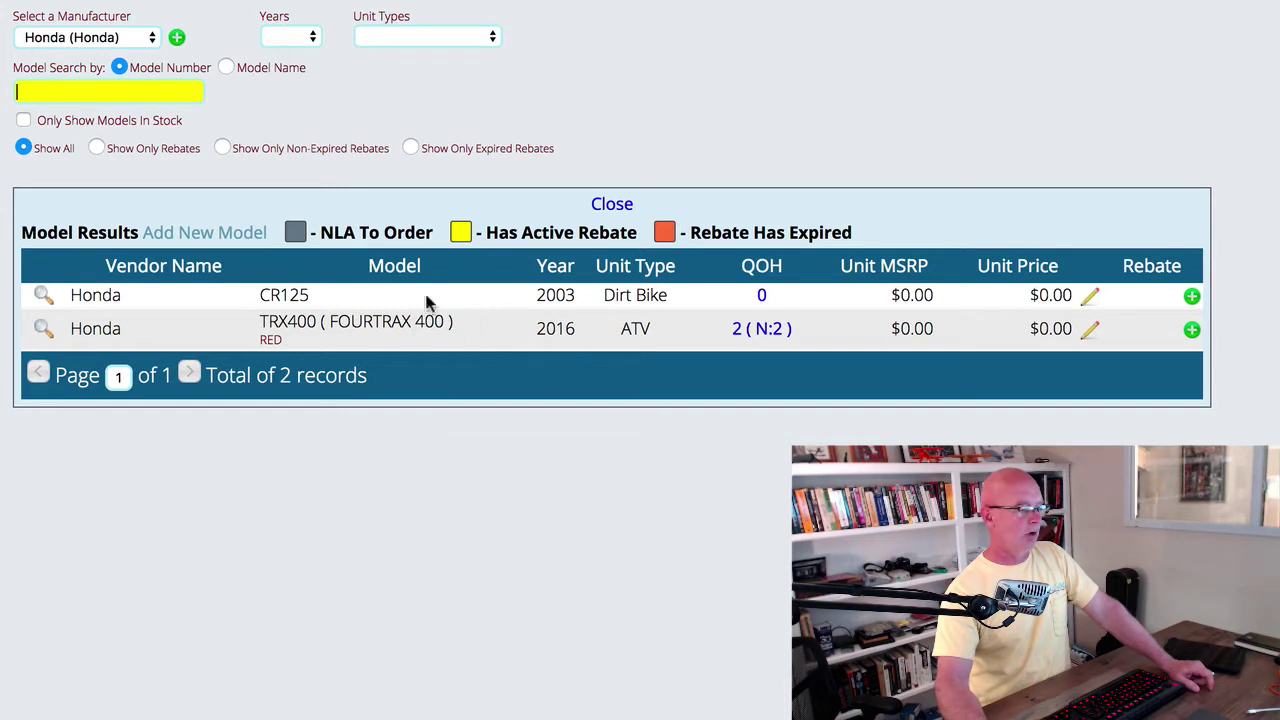
left_click(105, 40)
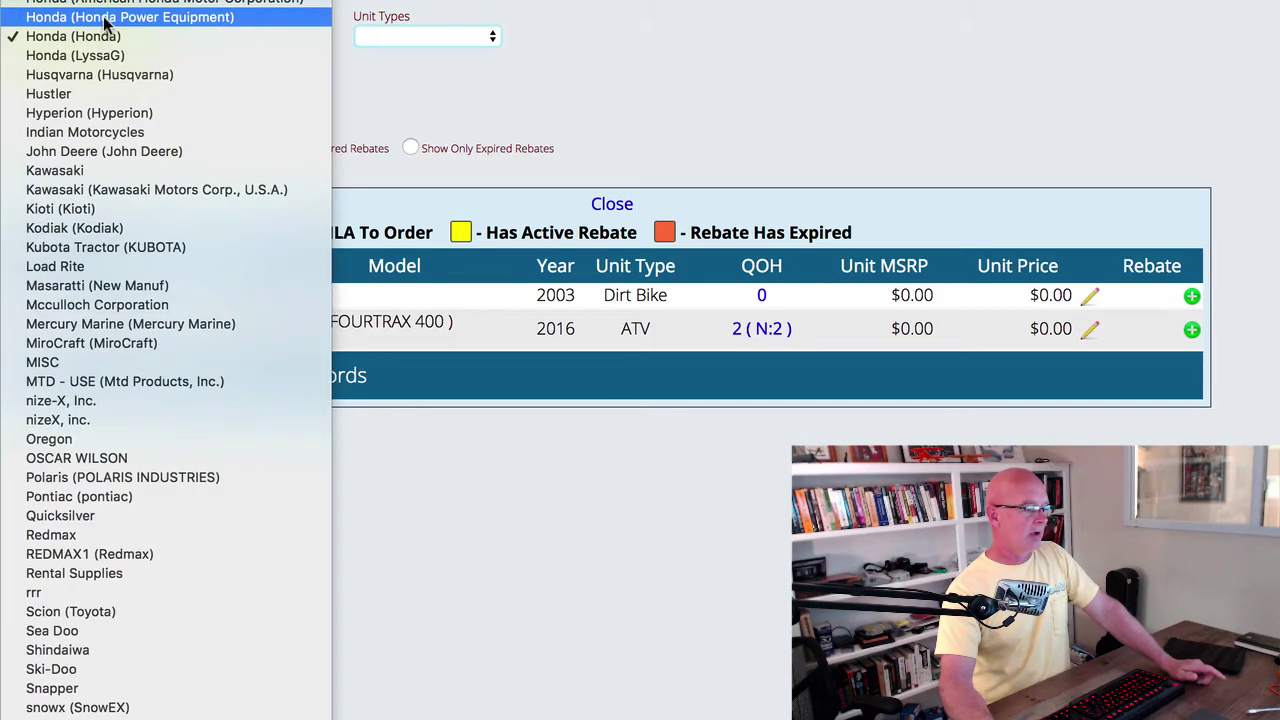
left_click(105, 4)
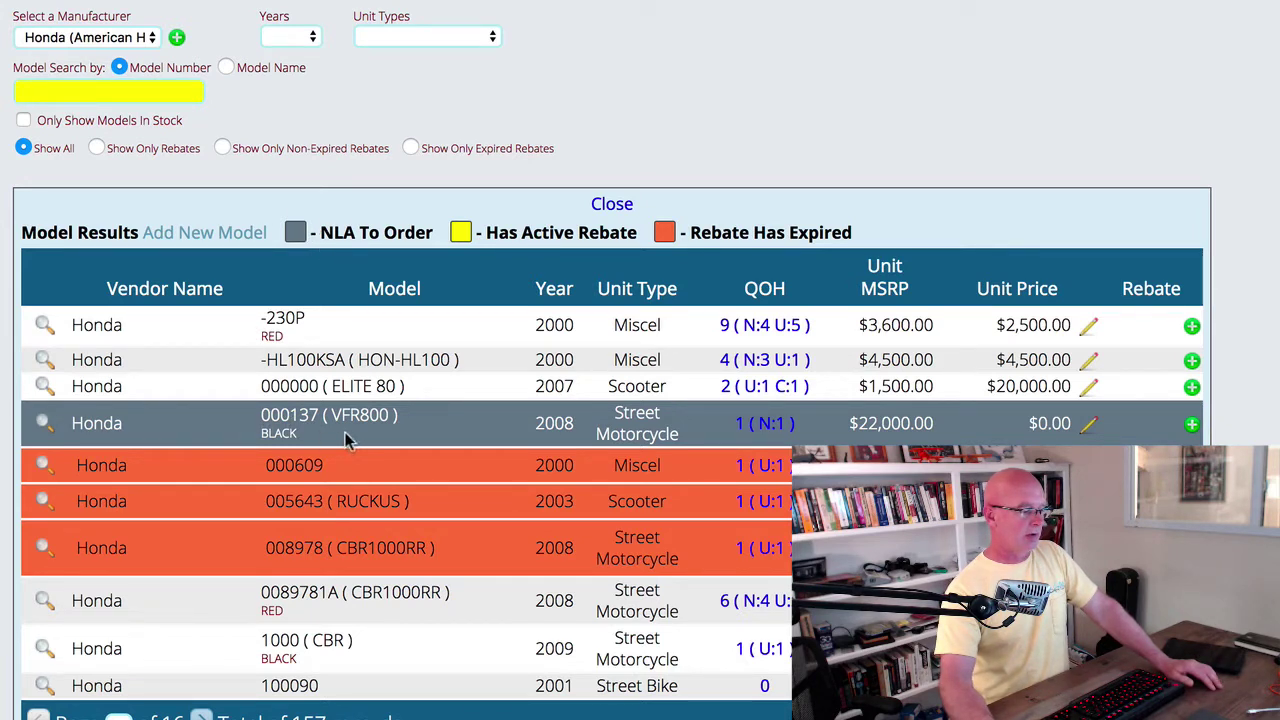
left_click_drag(318, 222, 427, 224)
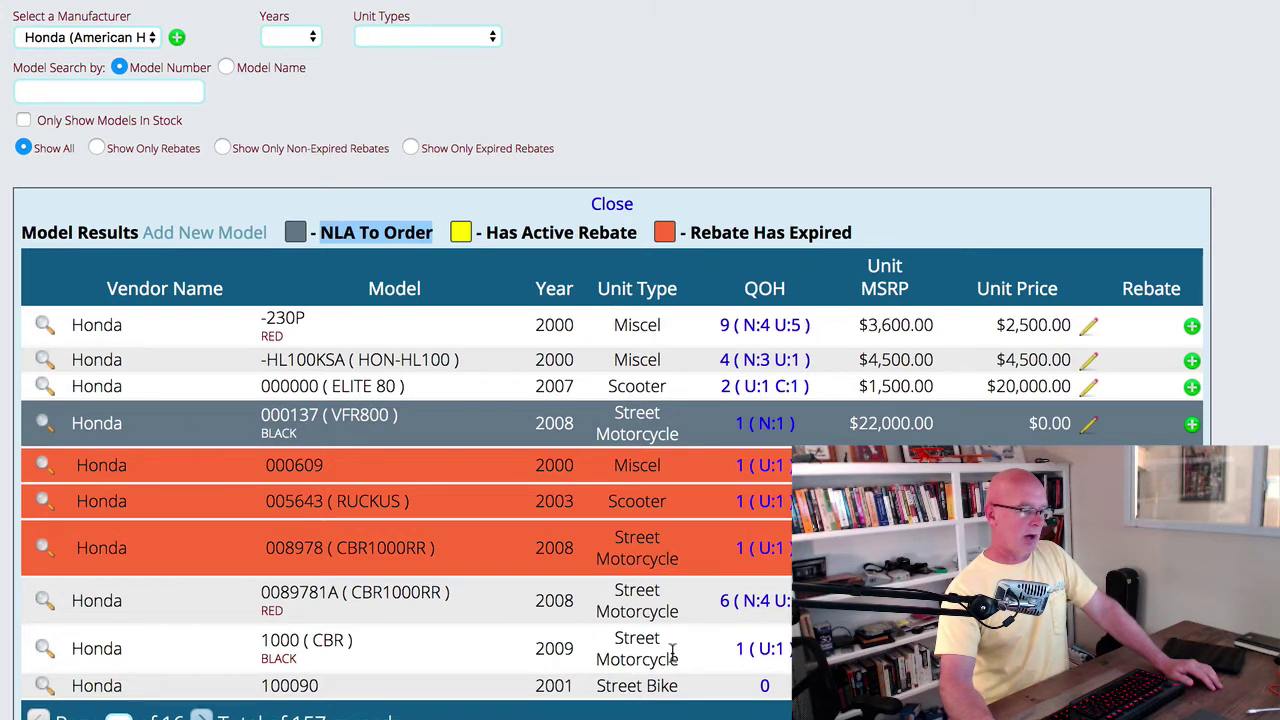
left_click(72, 91)
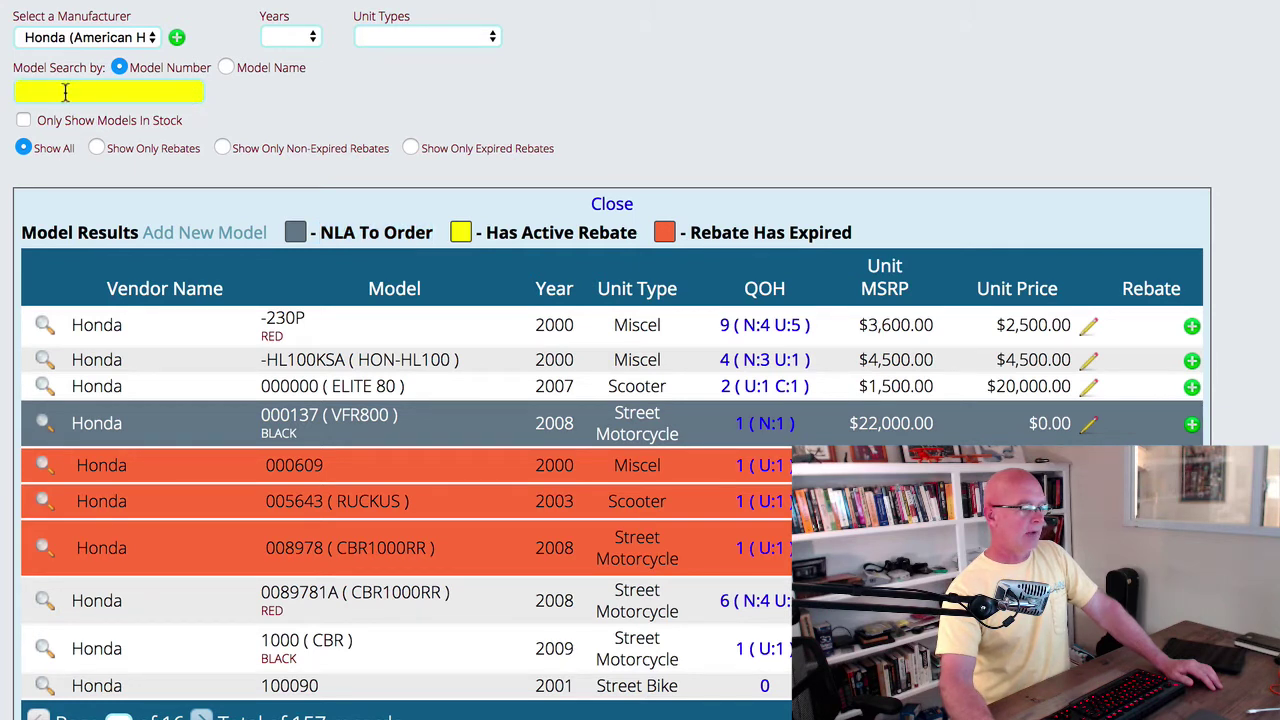
Cycle through the rebate filters, ending on Show Only Expired Rebates for Honda models
left_click(97, 147)
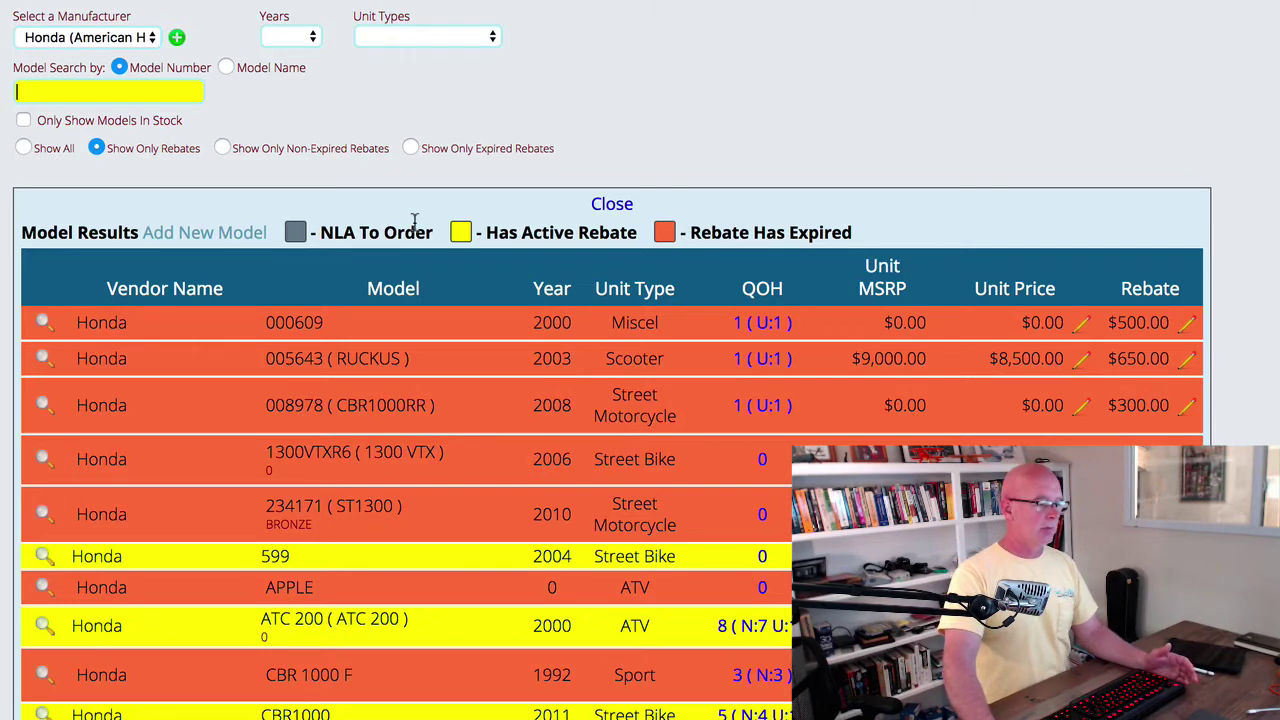
left_click(223, 143)
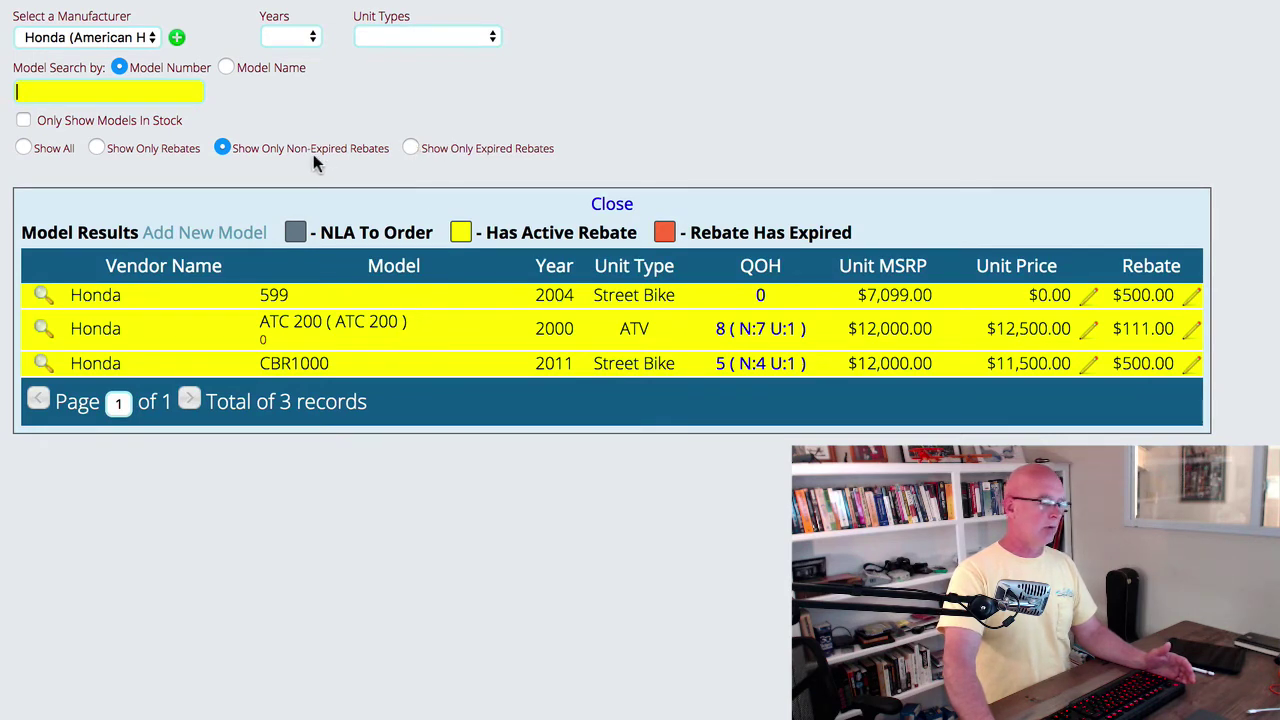
left_click(410, 148)
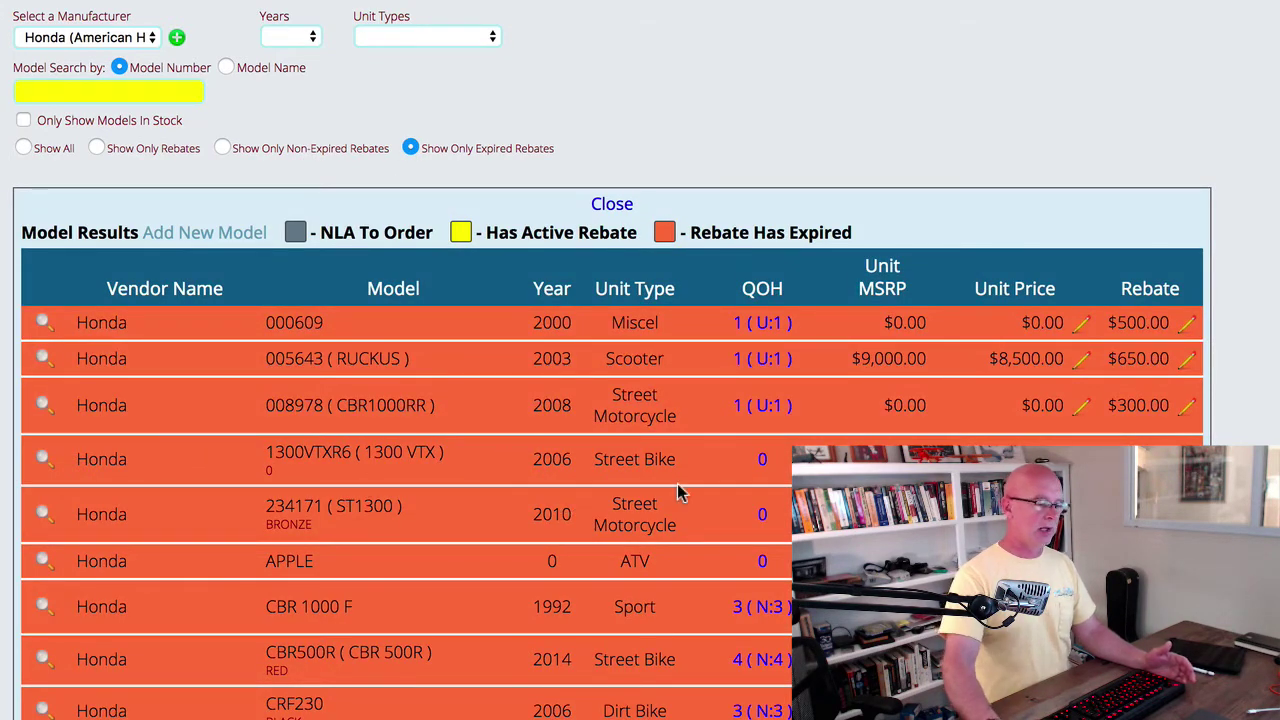
Change model 000609's TESTER rebate expiration date to 08/24/2017 and save it
left_click(1189, 326)
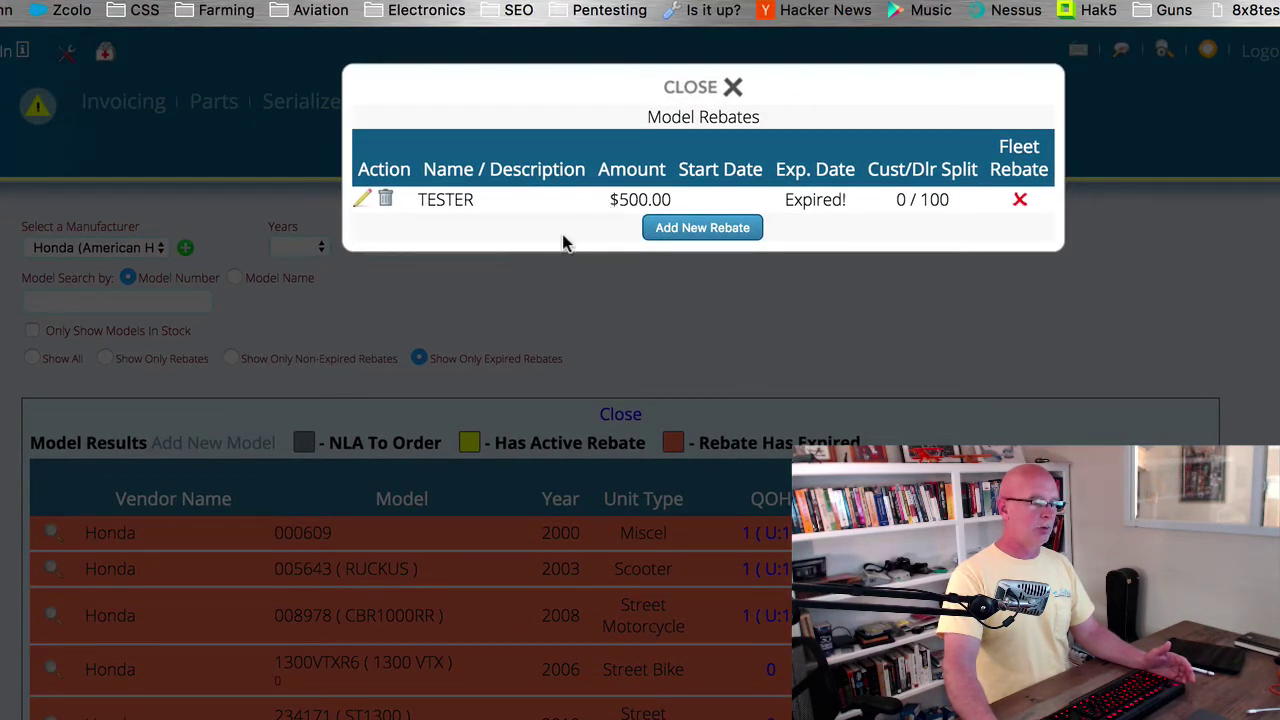
left_click(361, 201)
left_click(630, 238)
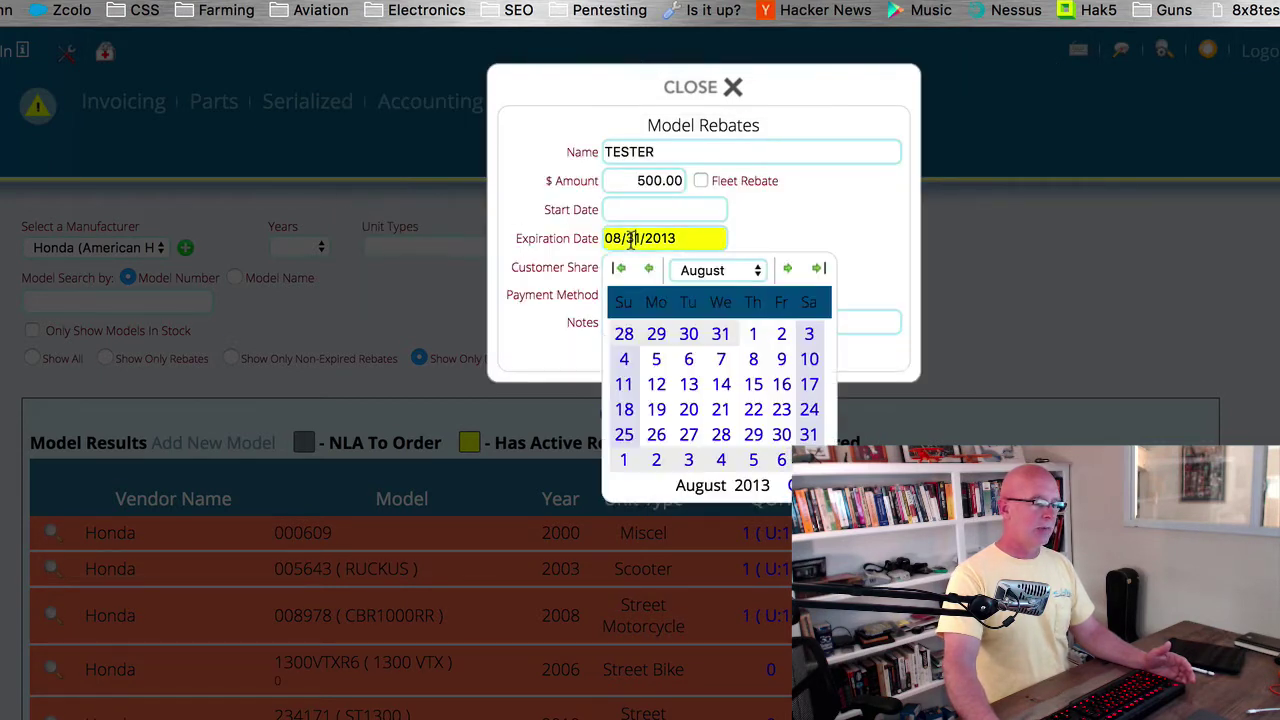
left_click(819, 270)
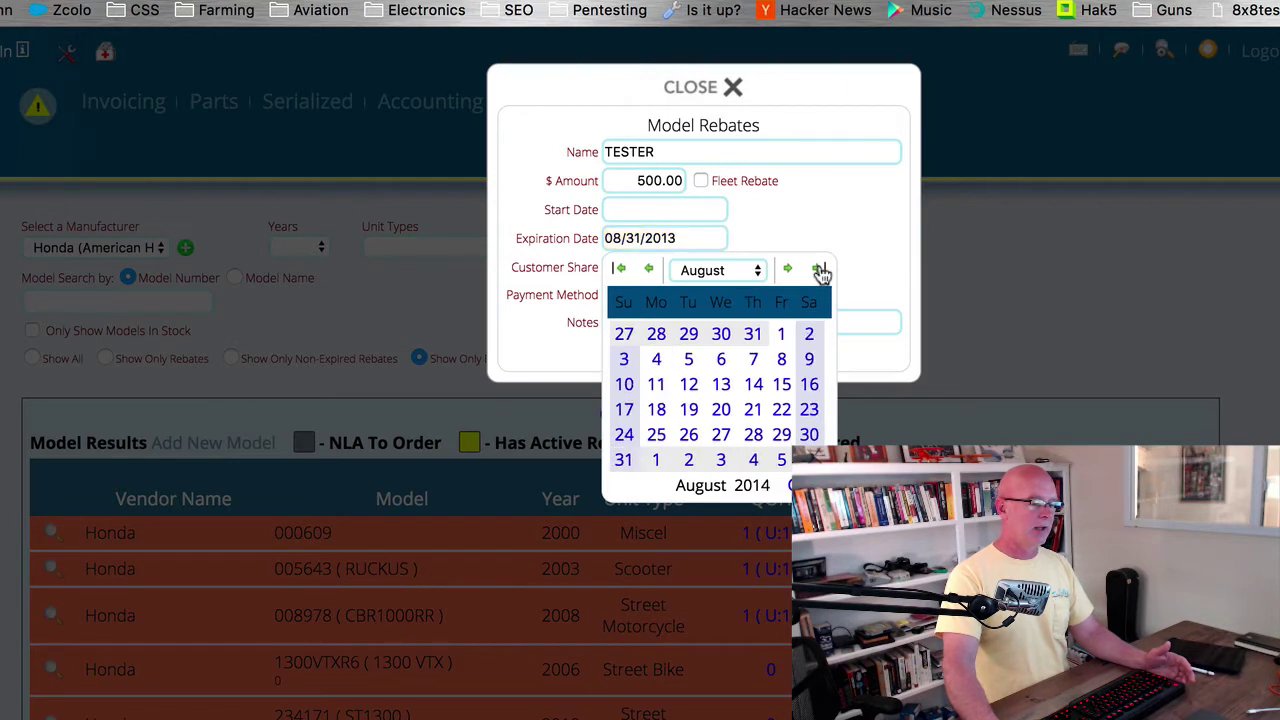
left_click(819, 270)
left_click(819, 270)
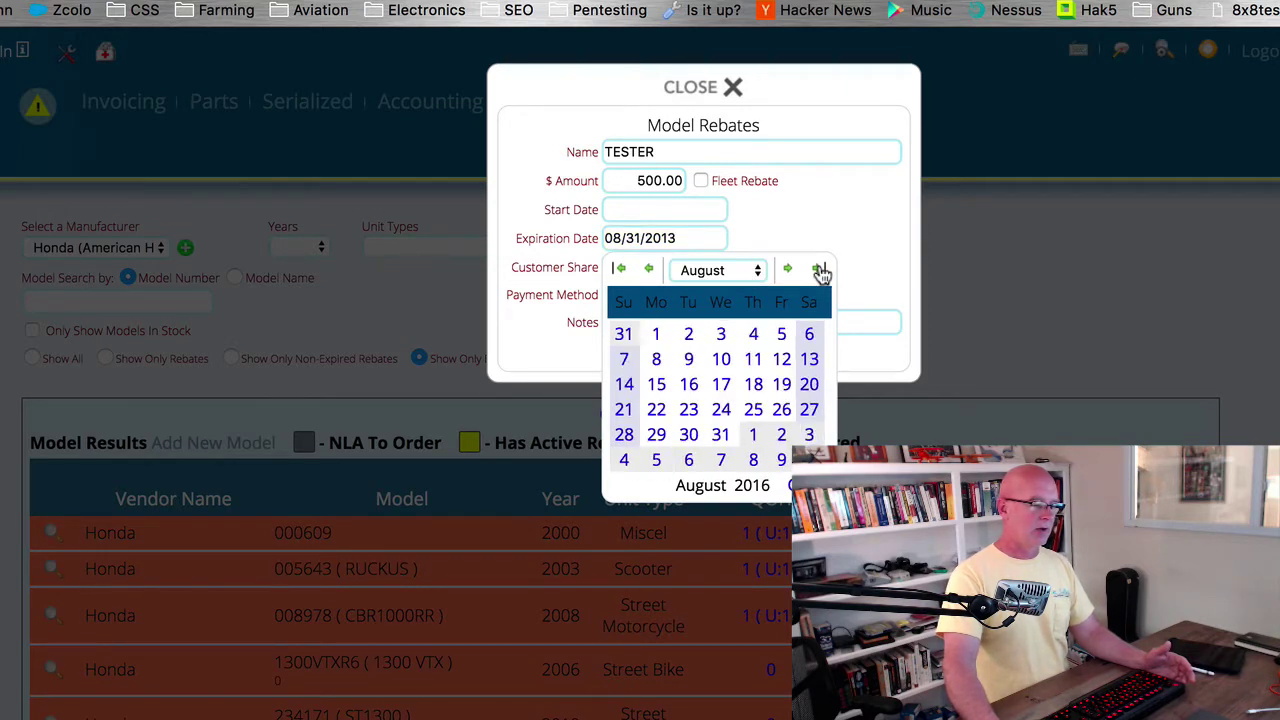
left_click(819, 270)
left_click(748, 408)
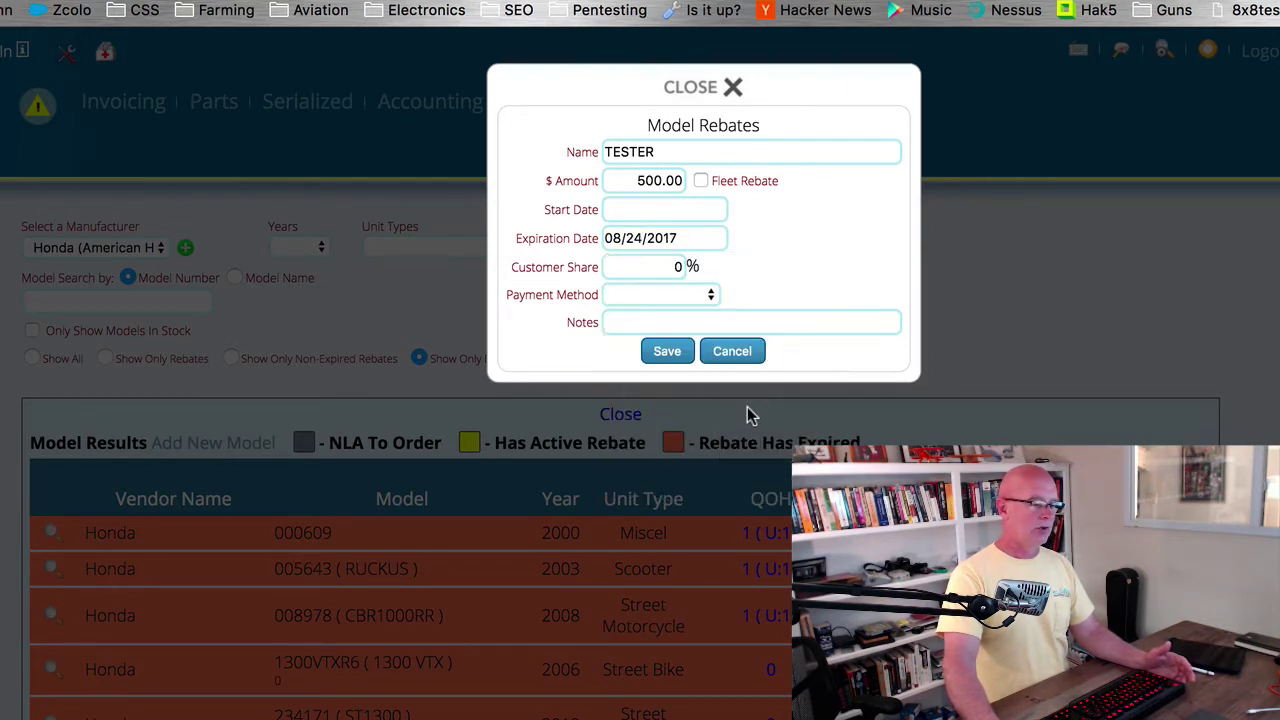
left_click(664, 351)
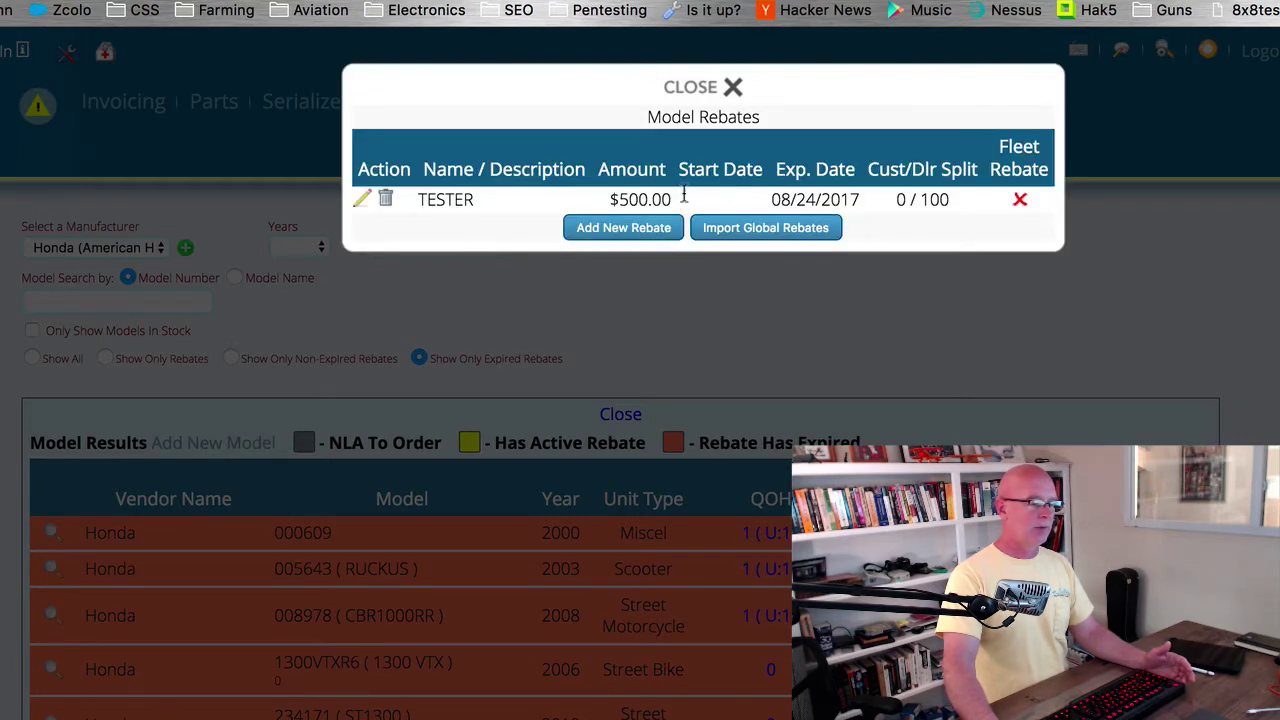
left_click(697, 90)
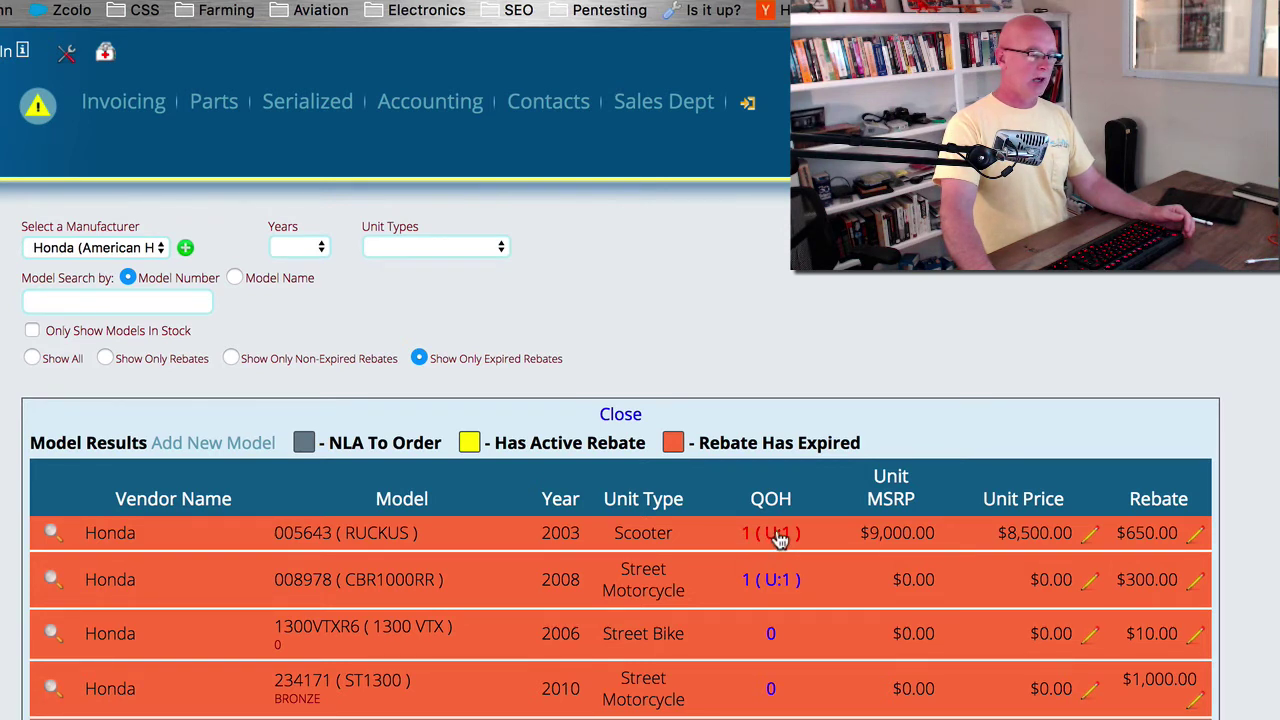
Show the stock units for RUCKUS and the three for CBR 1000 F, then edit CBR 1000 F prices
left_click(777, 533)
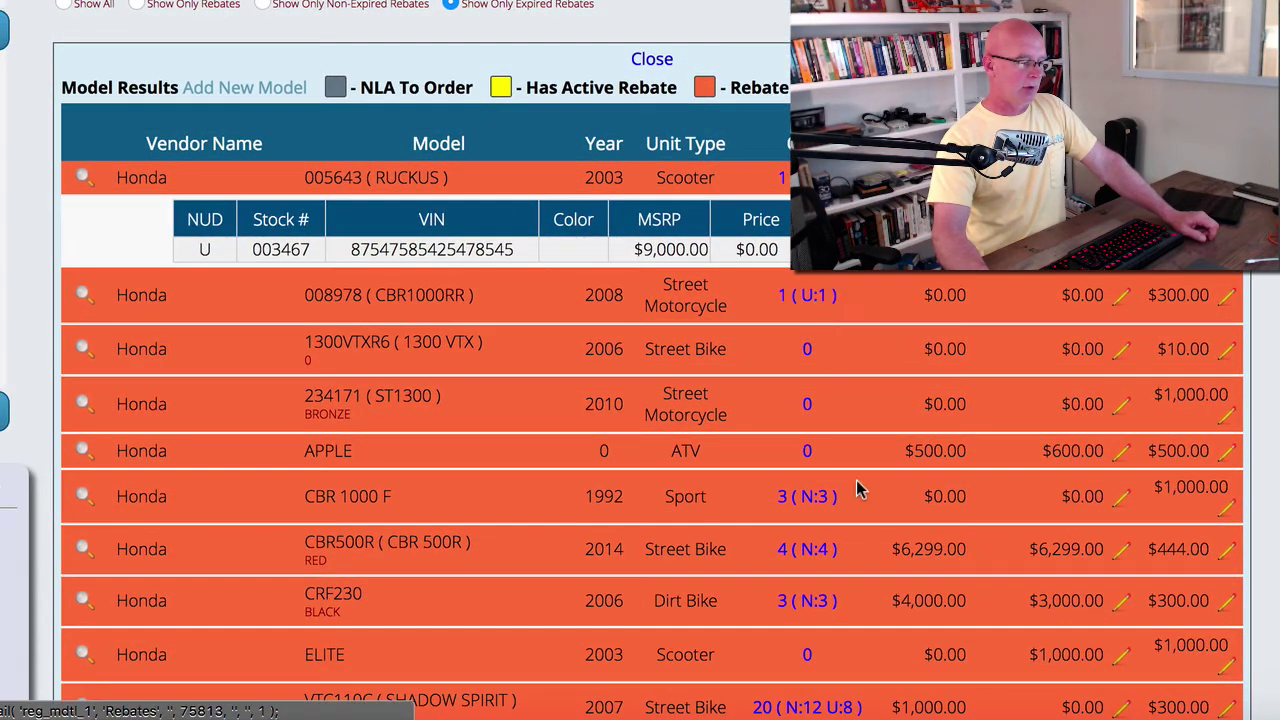
left_click(818, 494)
scroll(970, 423, "down", 2)
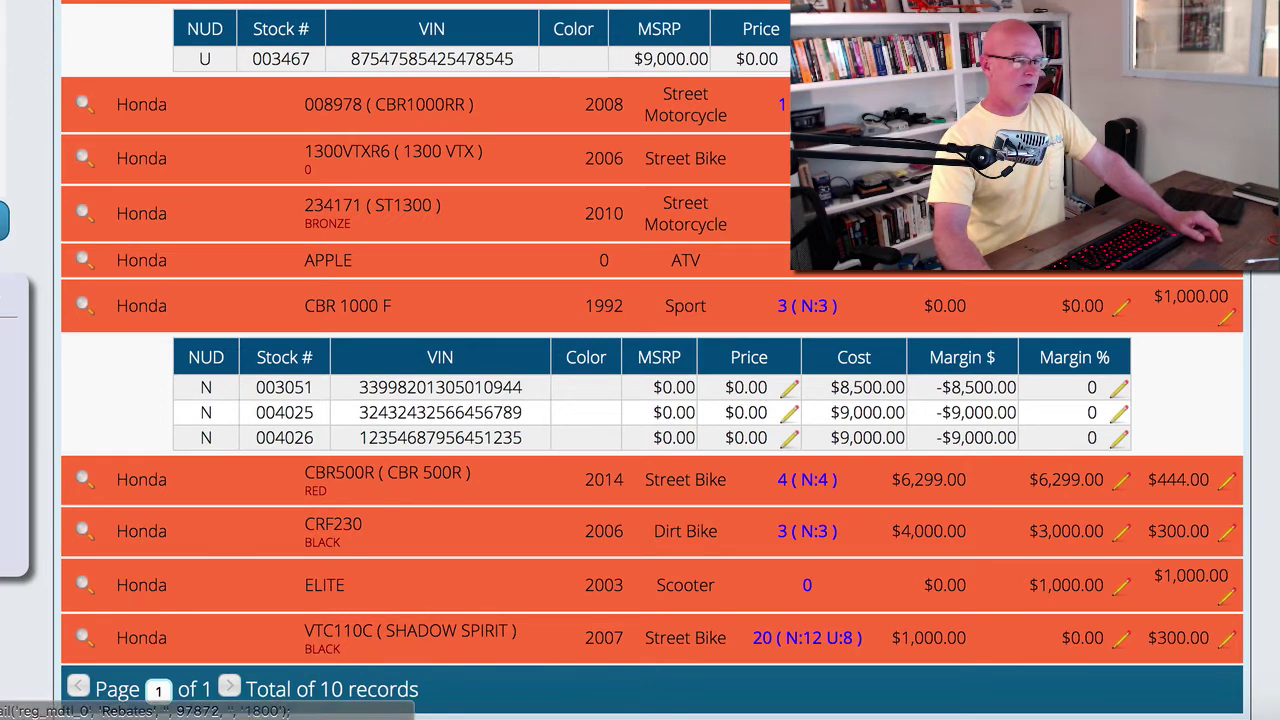
left_click(1120, 310)
Set CBR 1000 F to MSRP 5000 and price 4500, save, and verify its stock units
left_click(935, 352)
type("5")
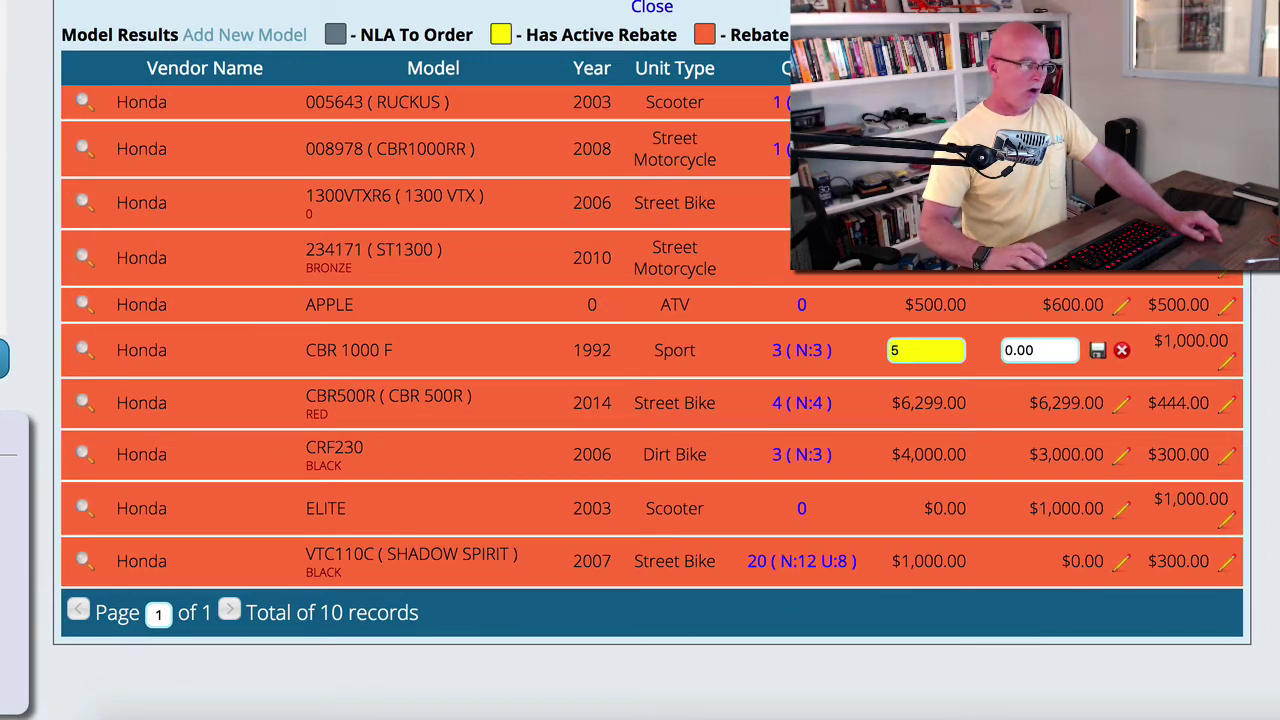
type("000")
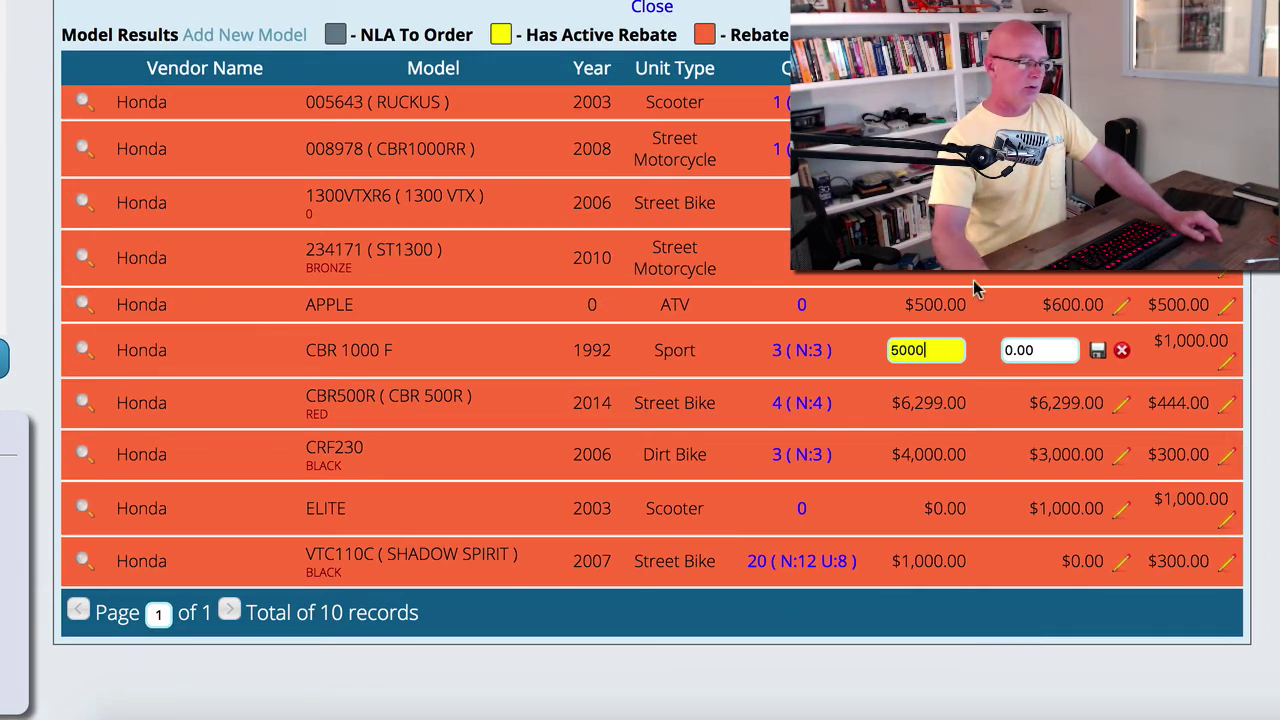
left_click(1048, 349)
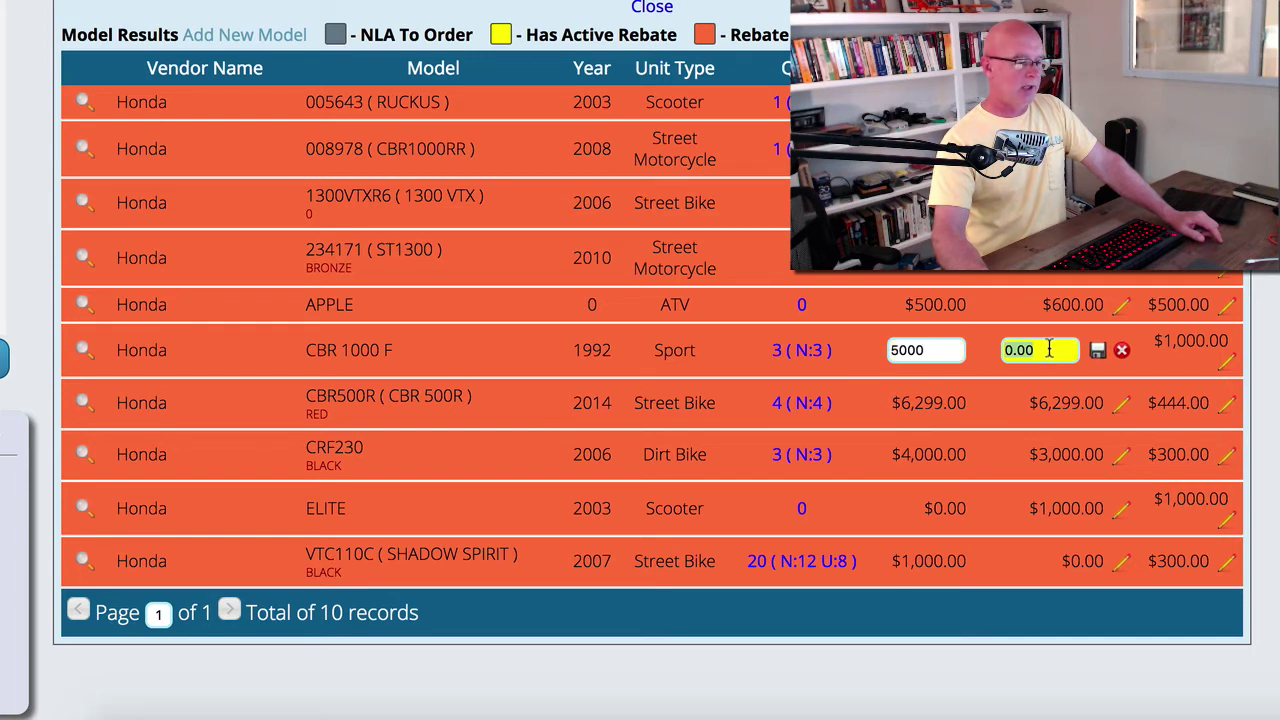
type("4500")
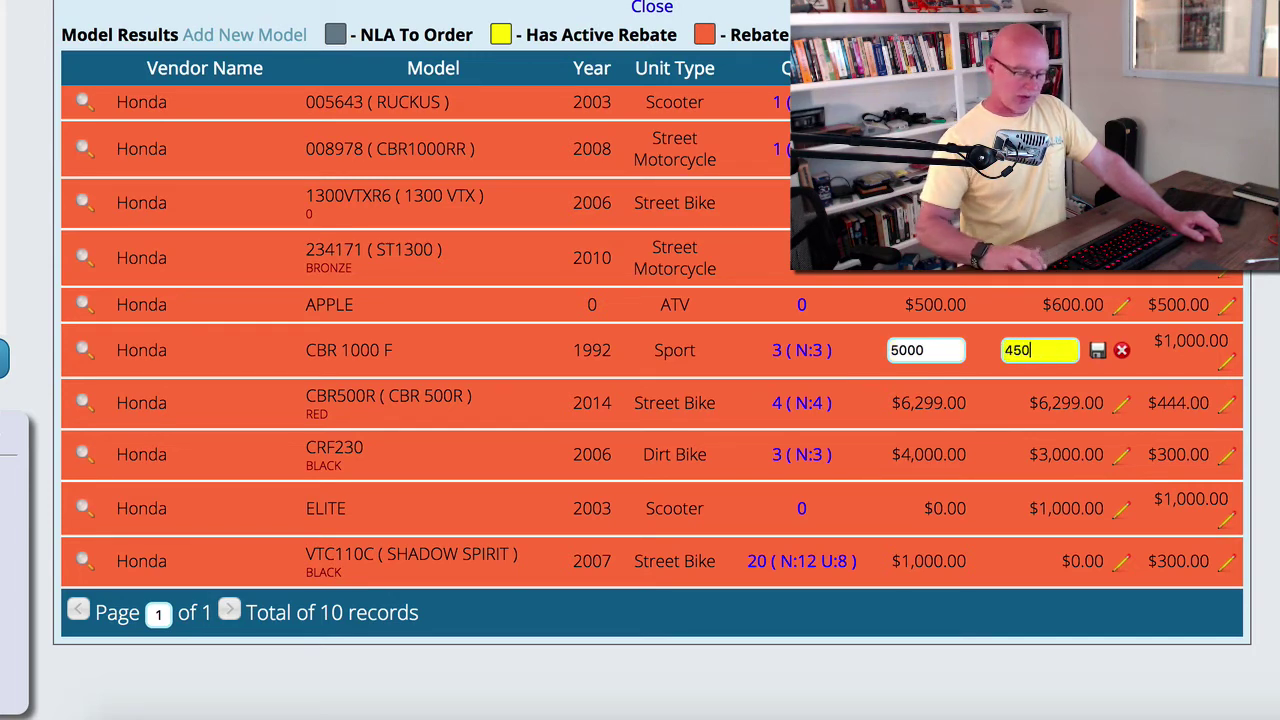
left_click(1097, 350)
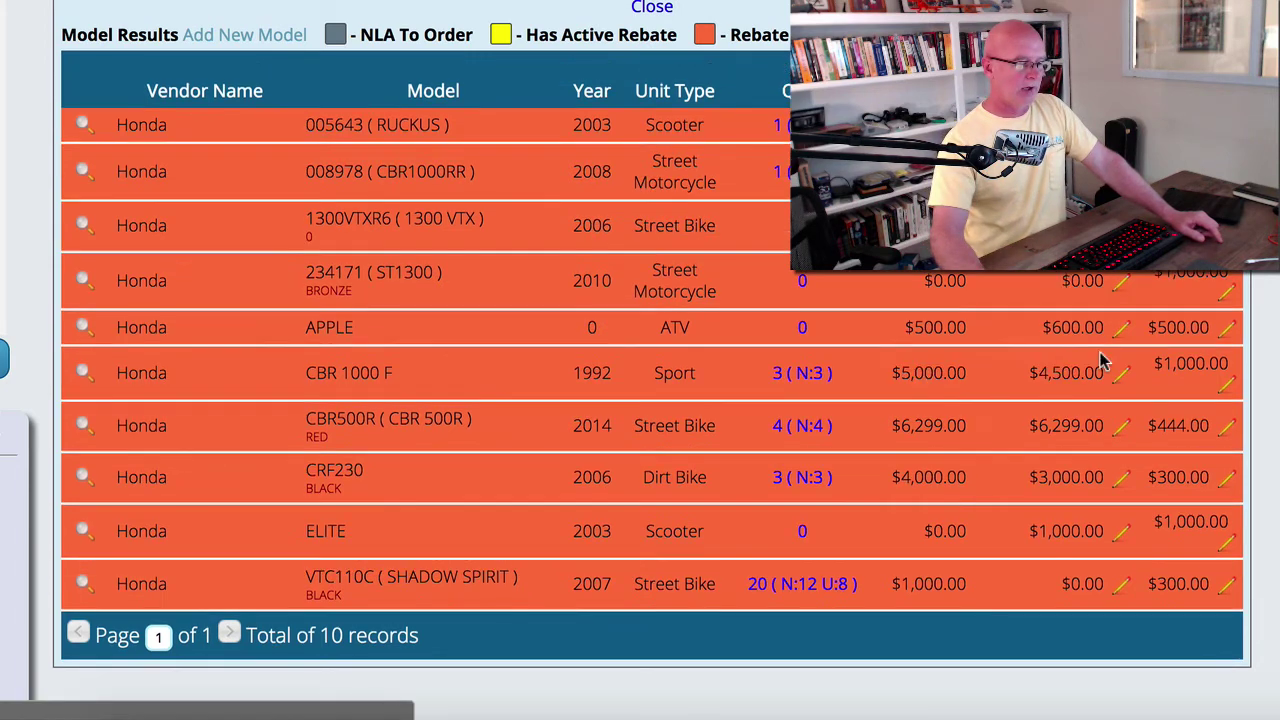
left_click(812, 373)
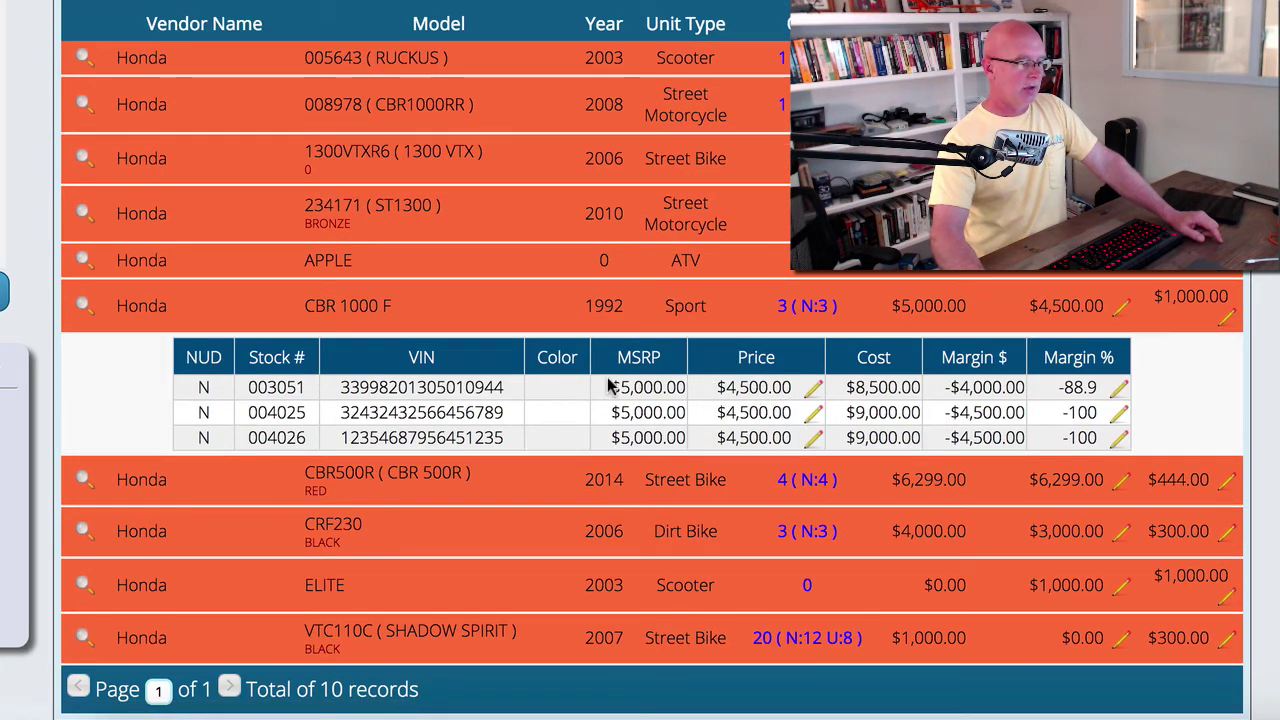
left_click_drag(610, 386, 682, 438)
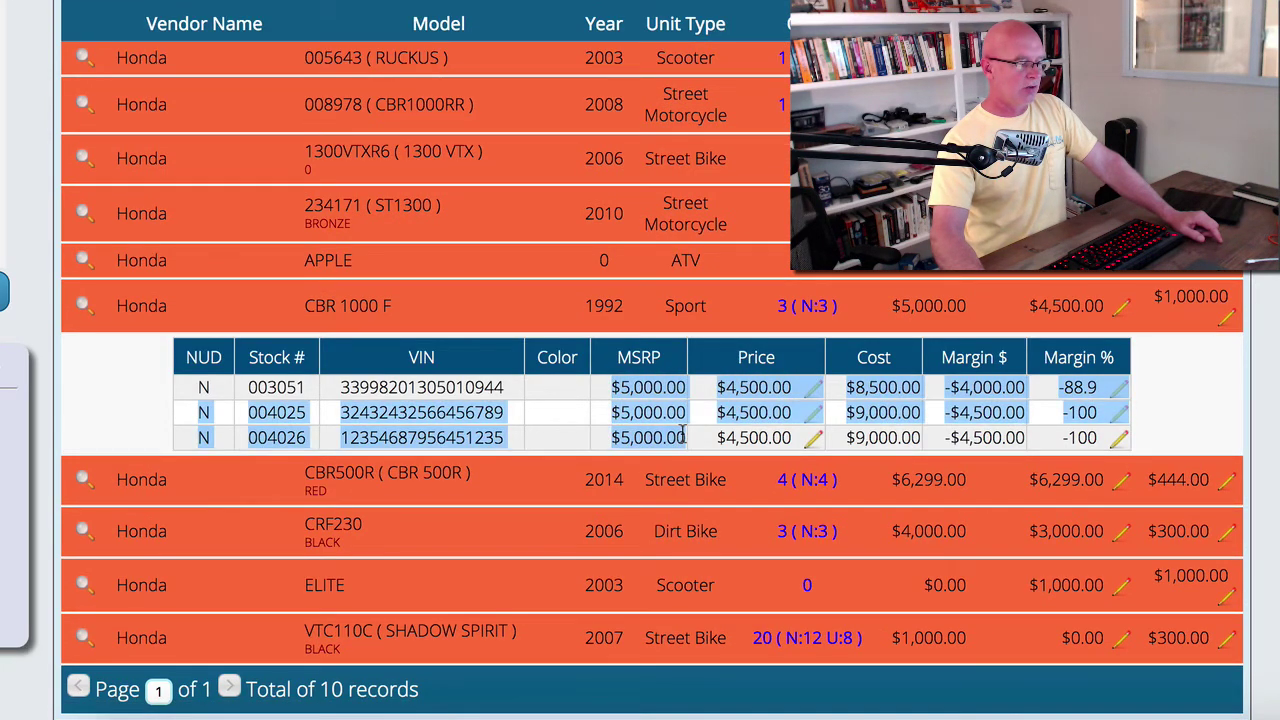
left_click(757, 389)
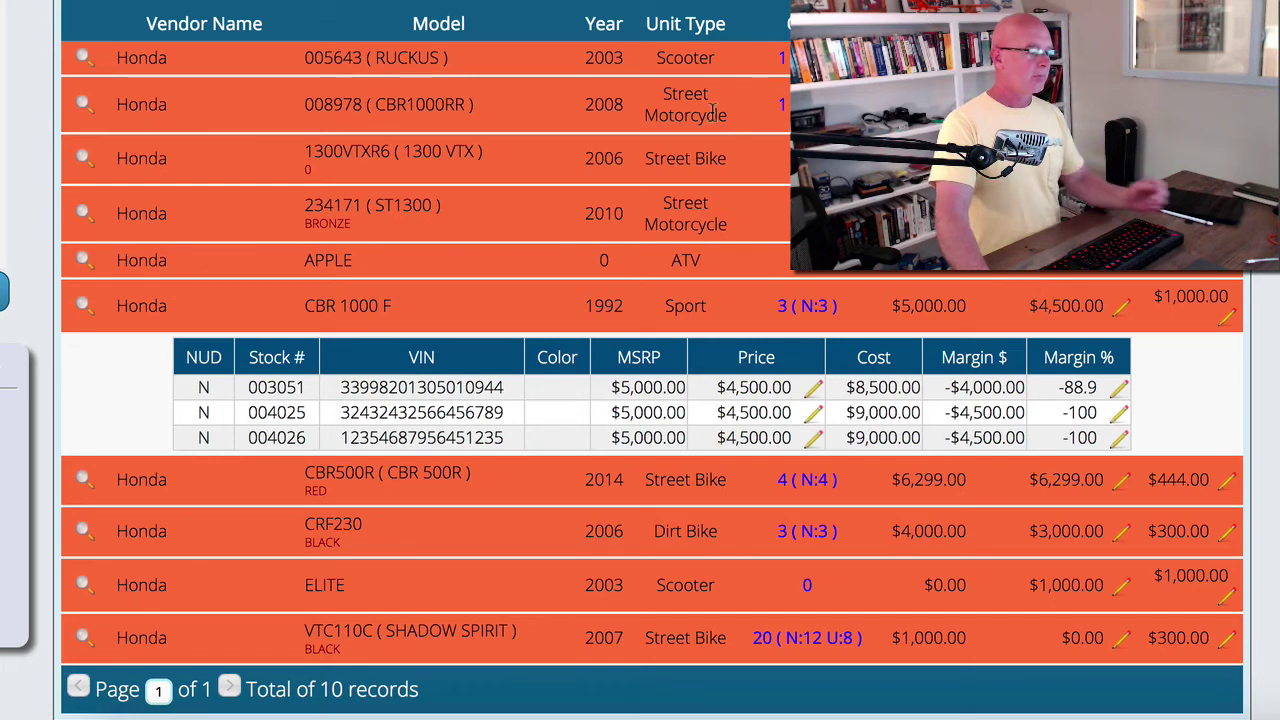
Turn on Only Show Models In Stock for the expired-rebate Honda list
scroll(640, 400, "up", 1)
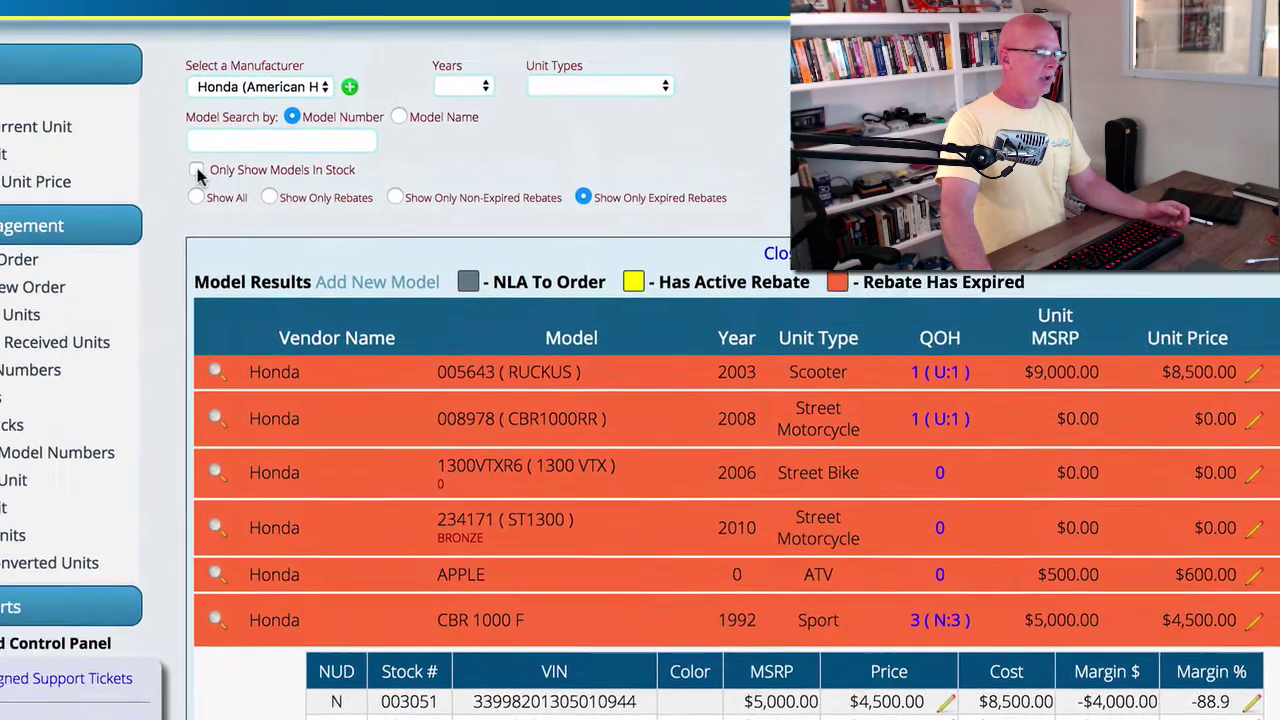
left_click(64, 0)
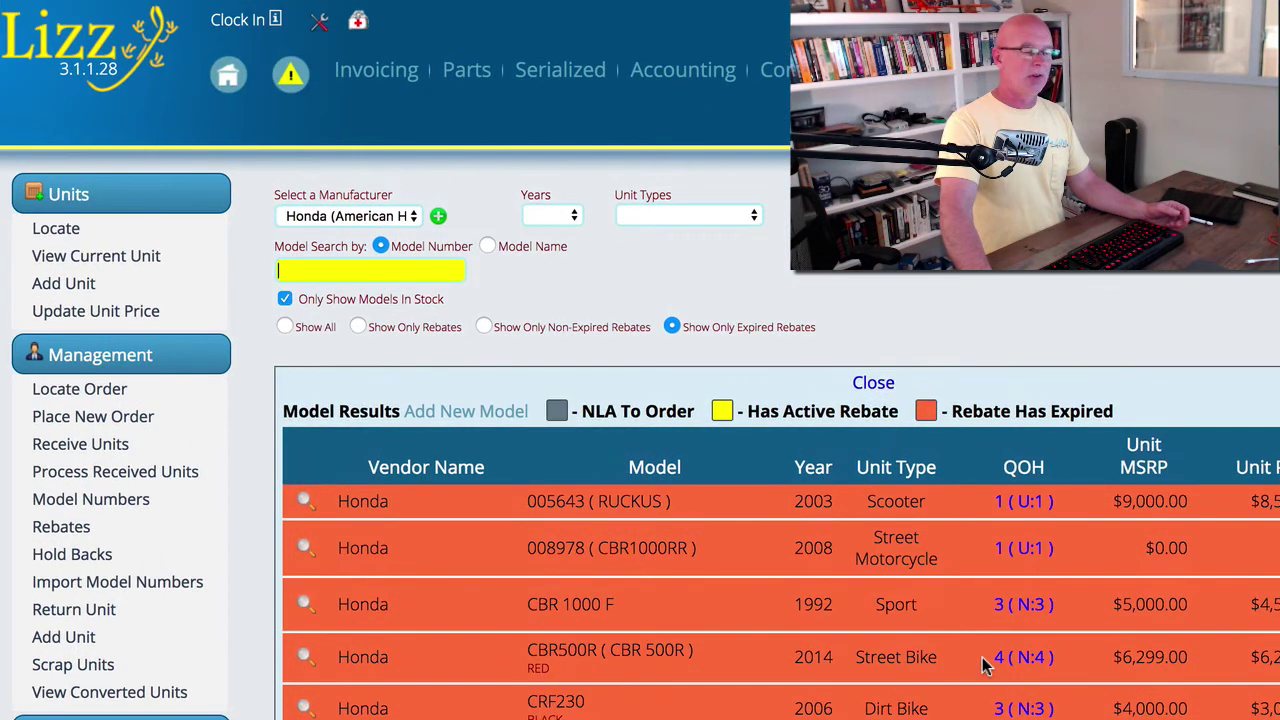